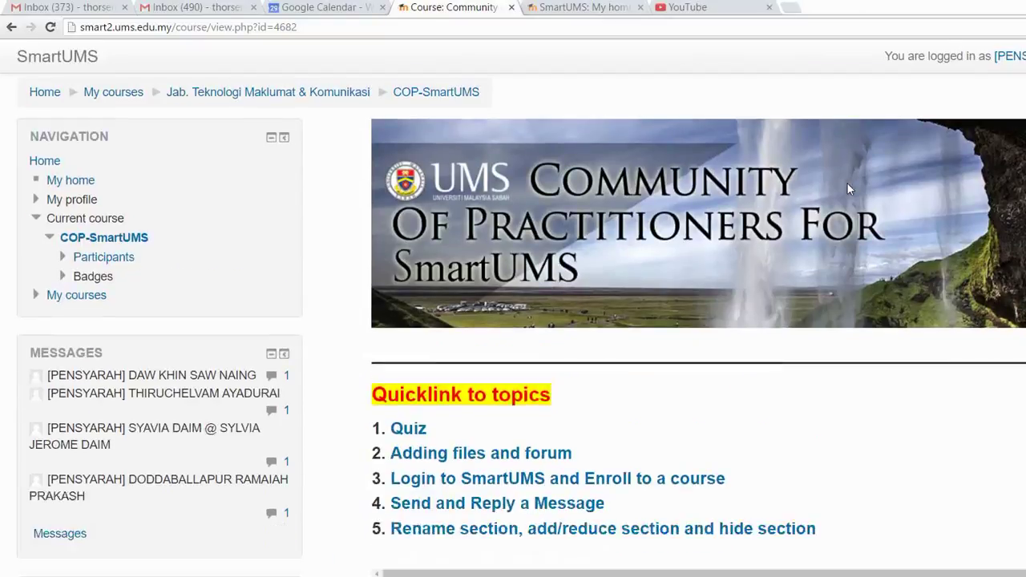
Scroll down the COP-SmartUMS course page and open the Help Desk forum
scroll(848, 186, down, 2)
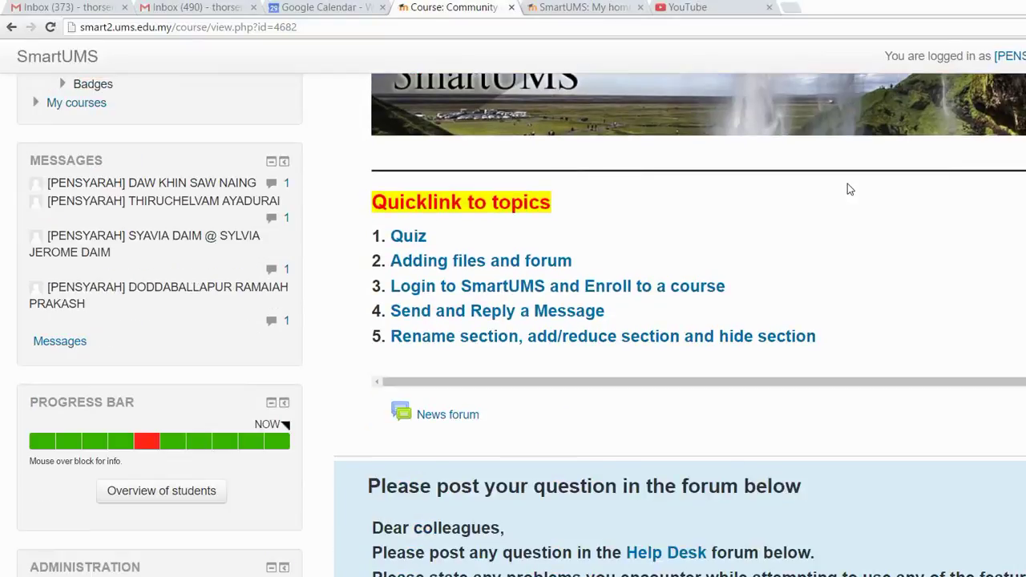
scroll(848, 188, down, 1)
scroll(848, 188, down, 1)
scroll(847, 187, down, 1)
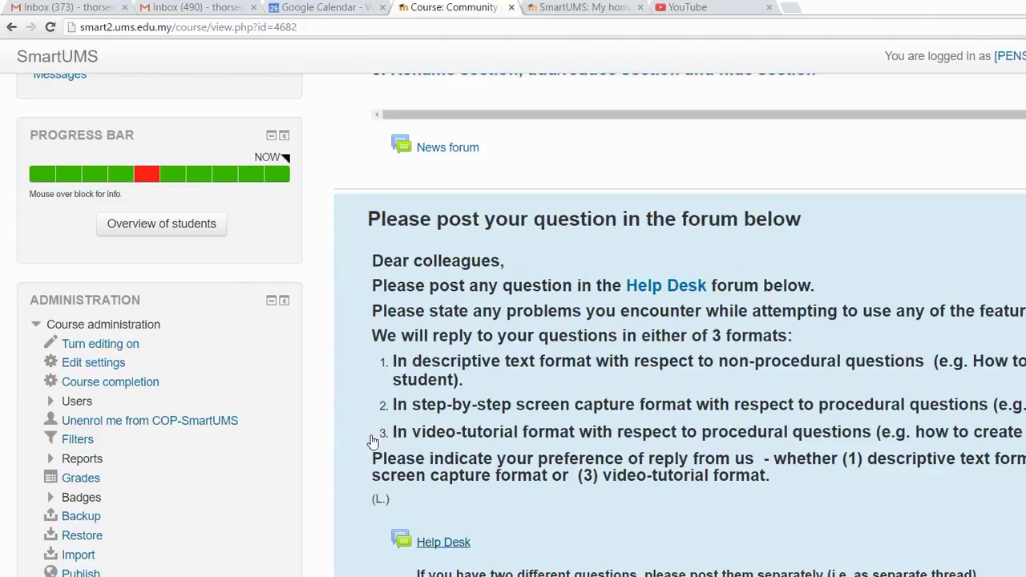
scroll(371, 433, down, 2)
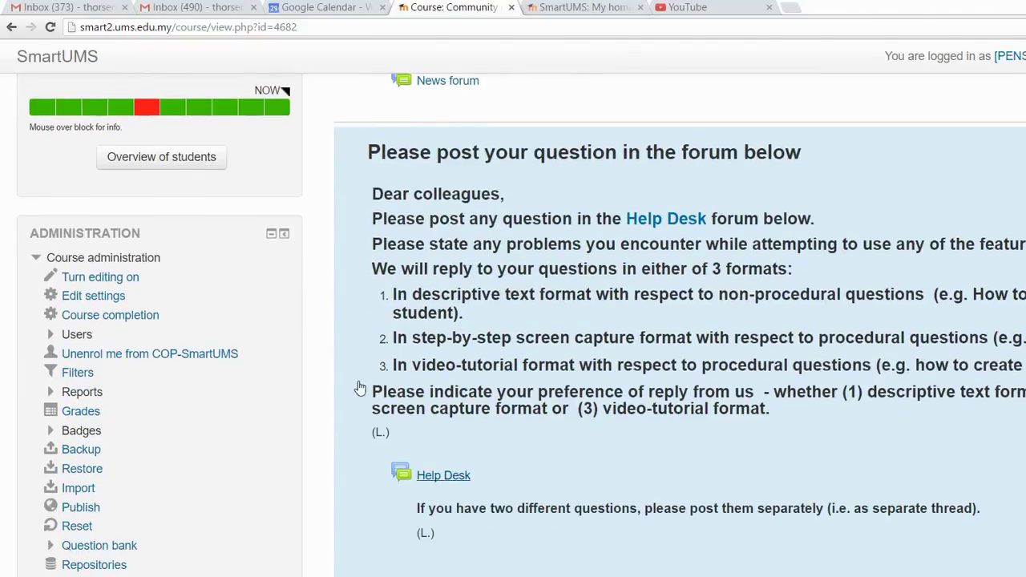
click(359, 387)
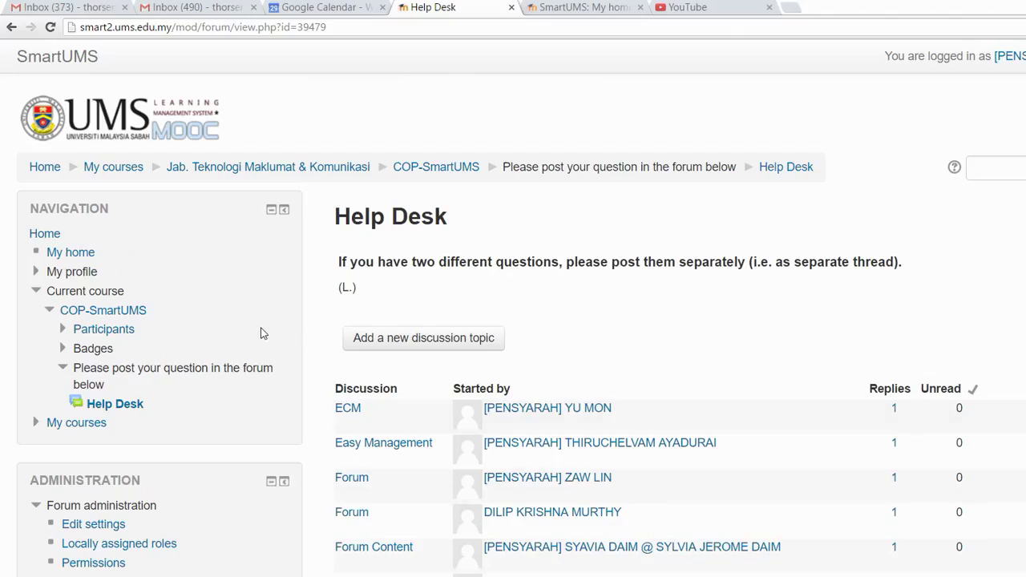
drag(266, 330, 403, 515)
click(455, 531)
scroll(491, 502, down, 2)
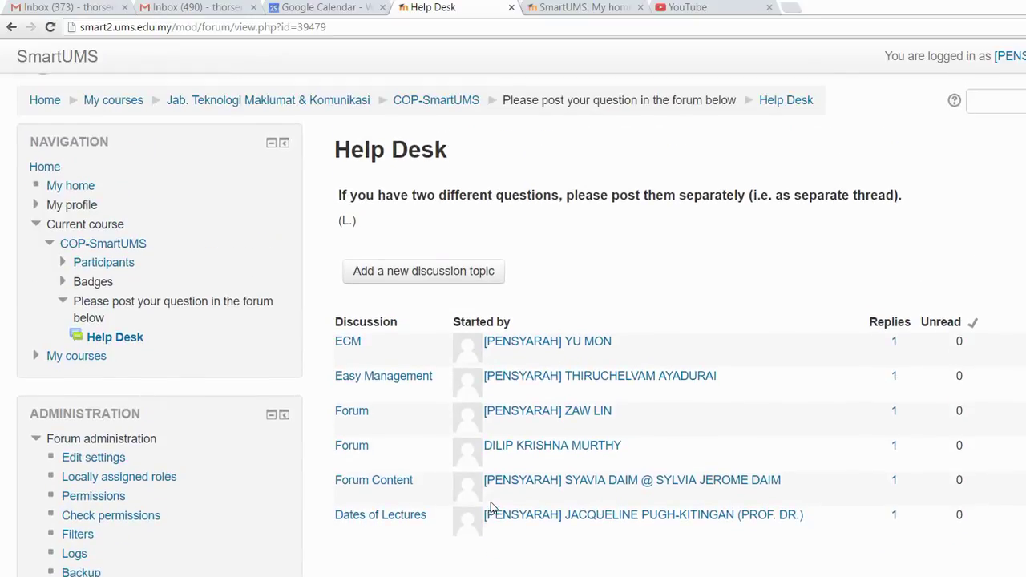
drag(268, 120, 375, 118)
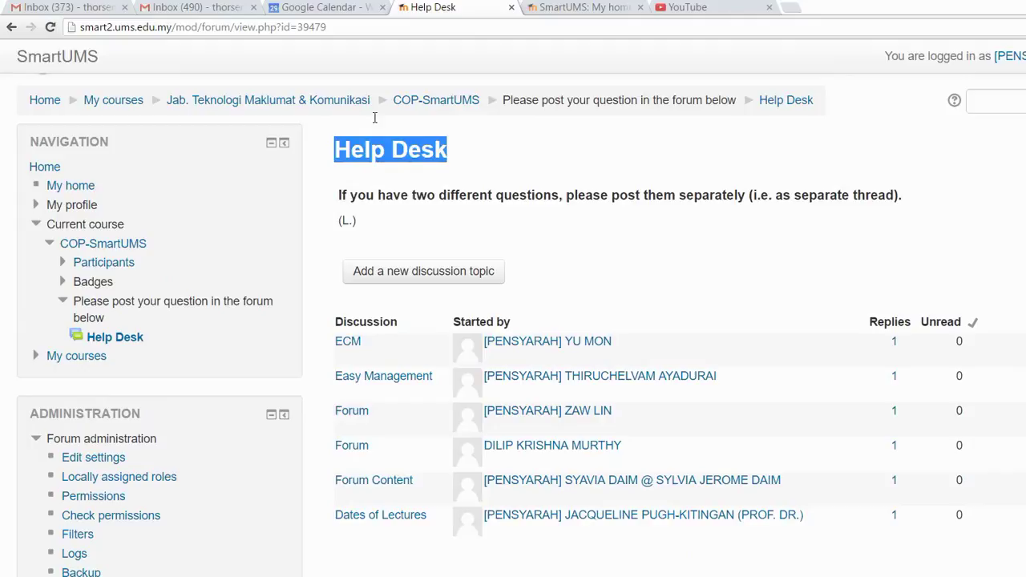
scroll(383, 303, down, 4)
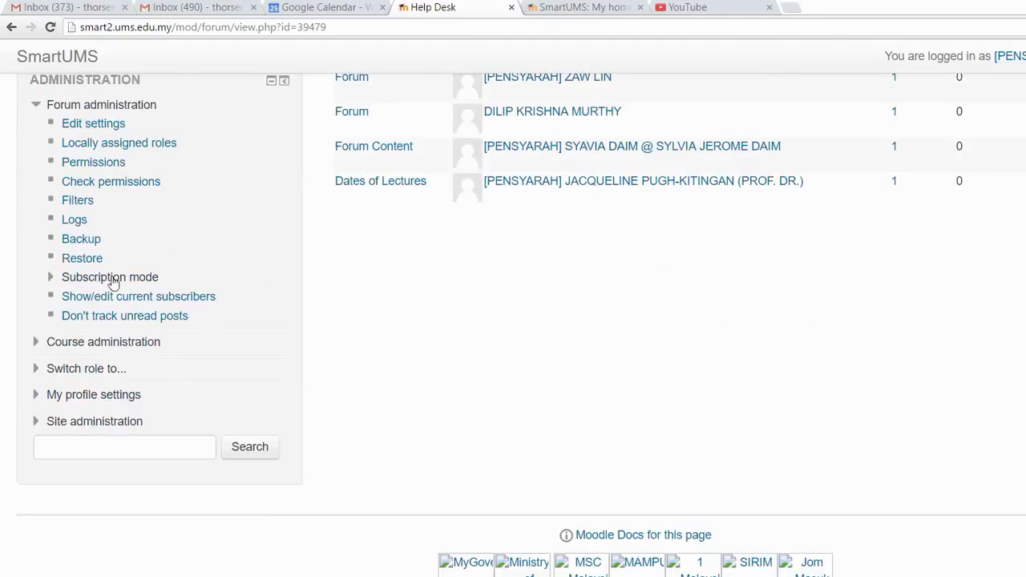
scroll(95, 172, up, 2)
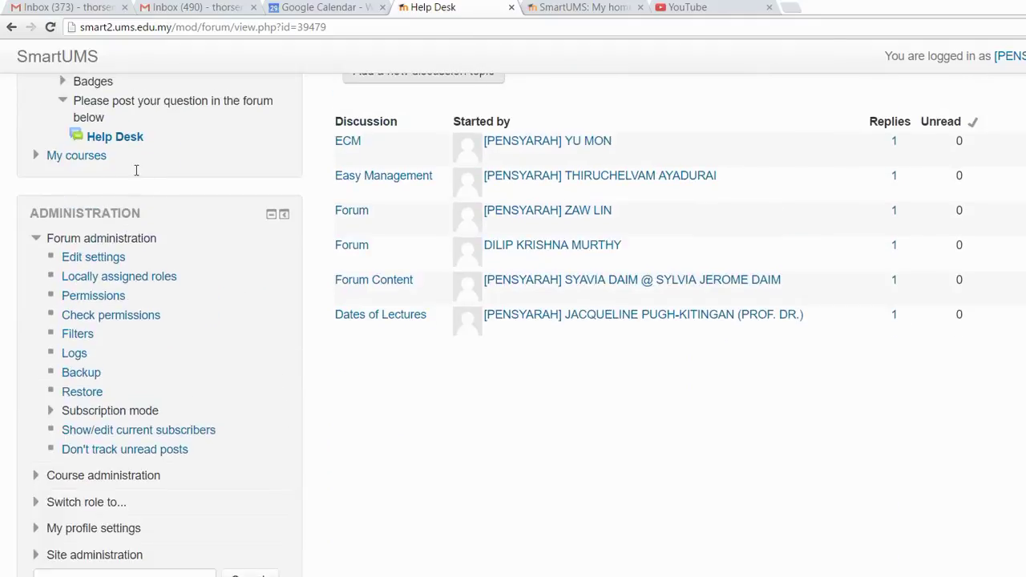
drag(136, 170, 24, 173)
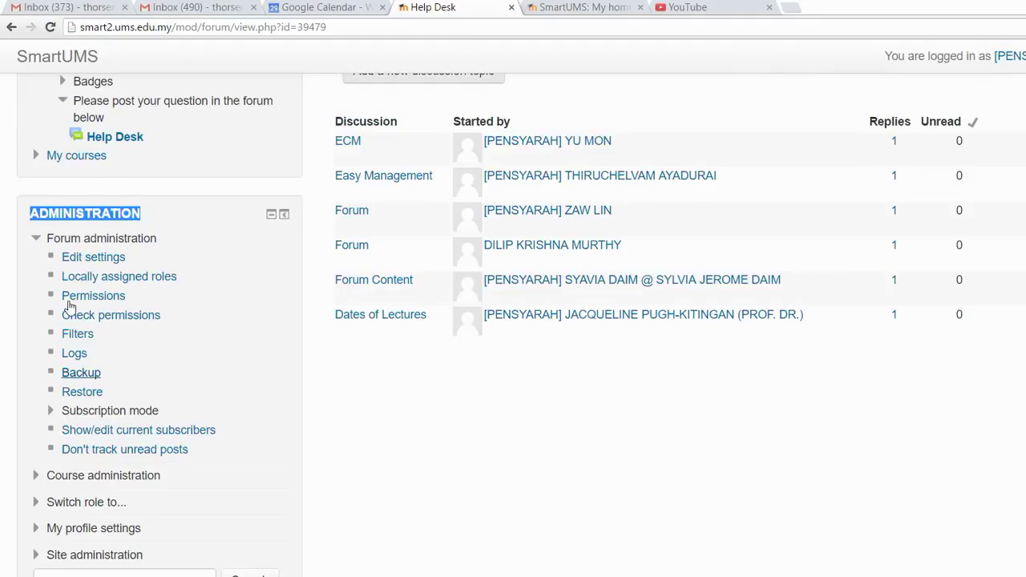
Back up the Help Desk forum with default settings up to Confirmation and review
click(69, 301)
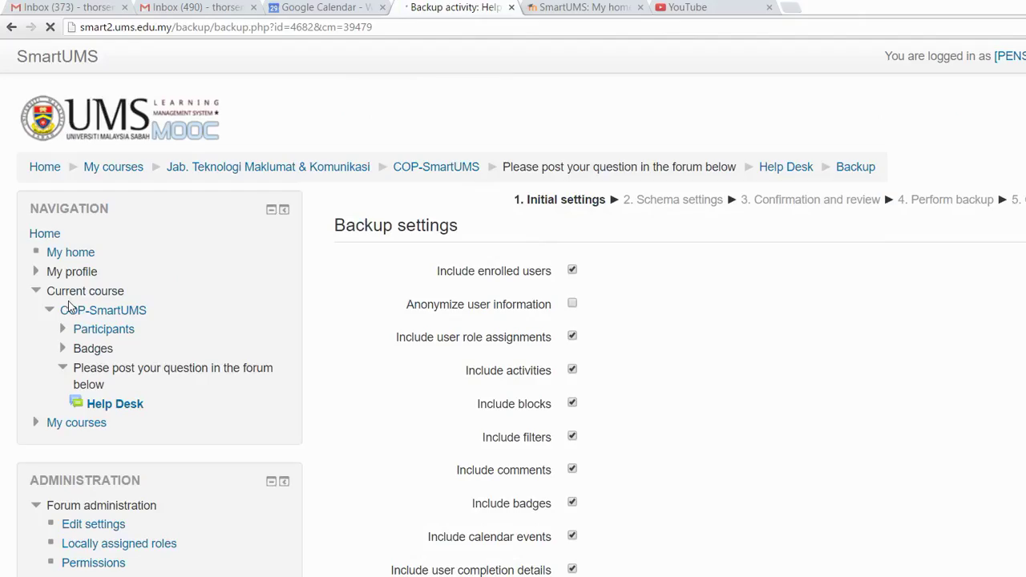
scroll(801, 361, down, 5)
scroll(816, 355, down, 1)
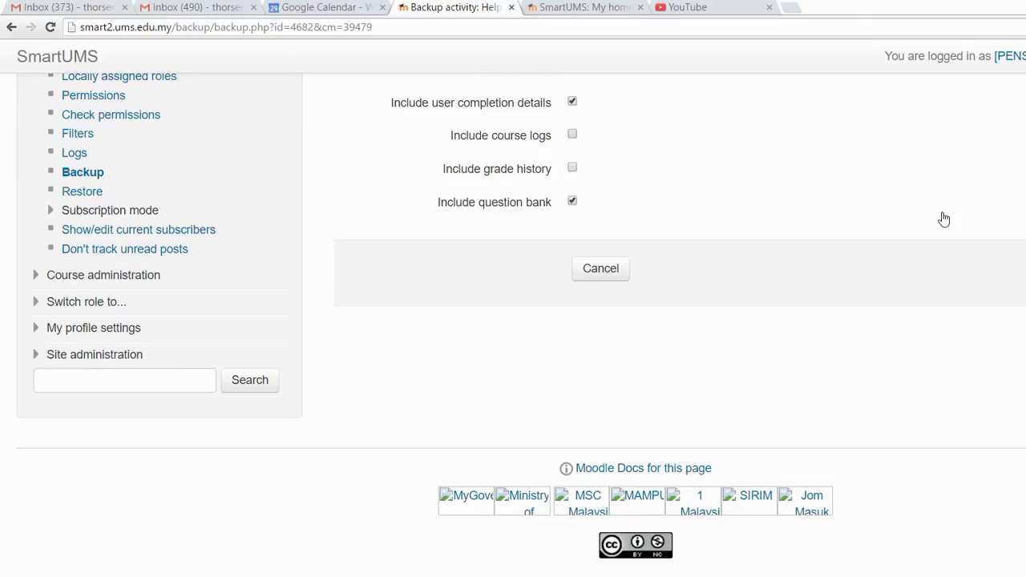
scroll(921, 265, up, 6)
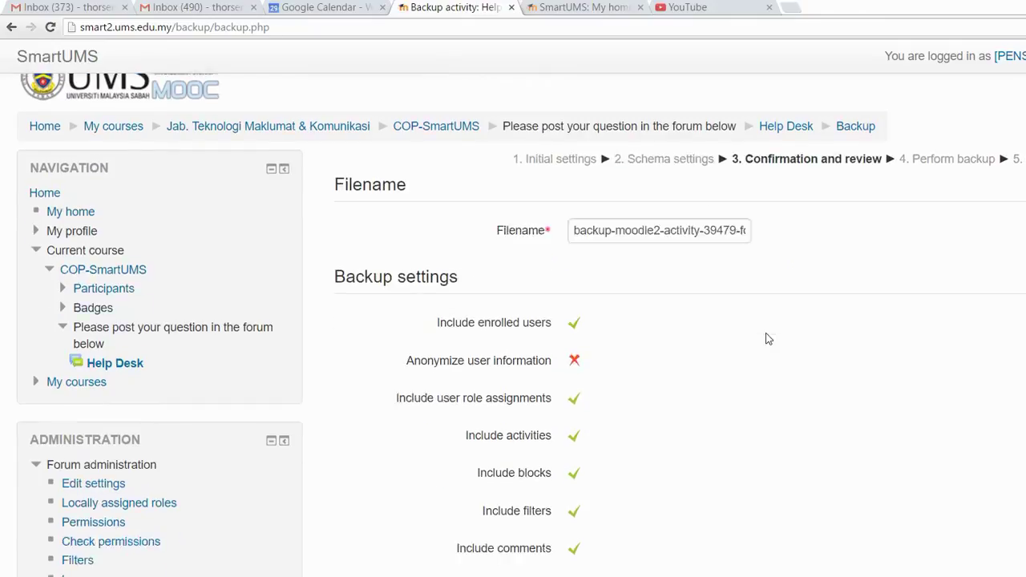
Change the backup filename to 'new backup for helpdesk.mbz'
drag(573, 271, 675, 213)
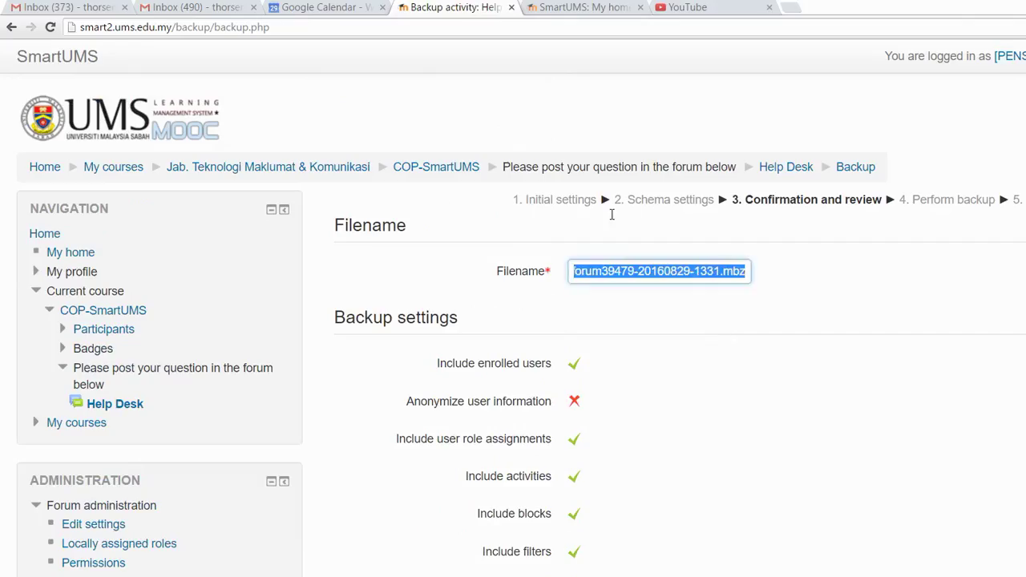
key(BackSpace)
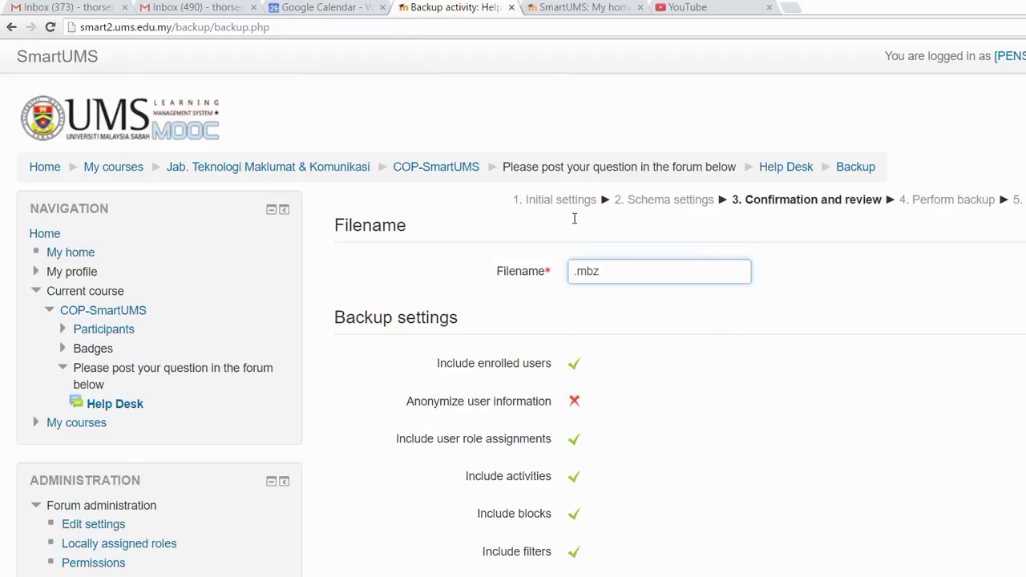
text(new )
text(backu)
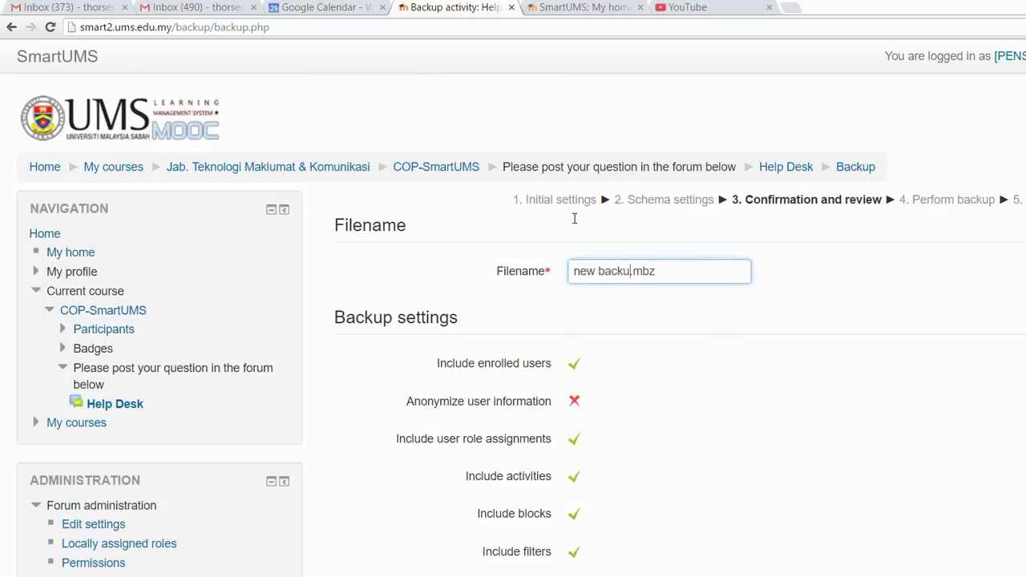
text(p for h)
text(elpdesk)
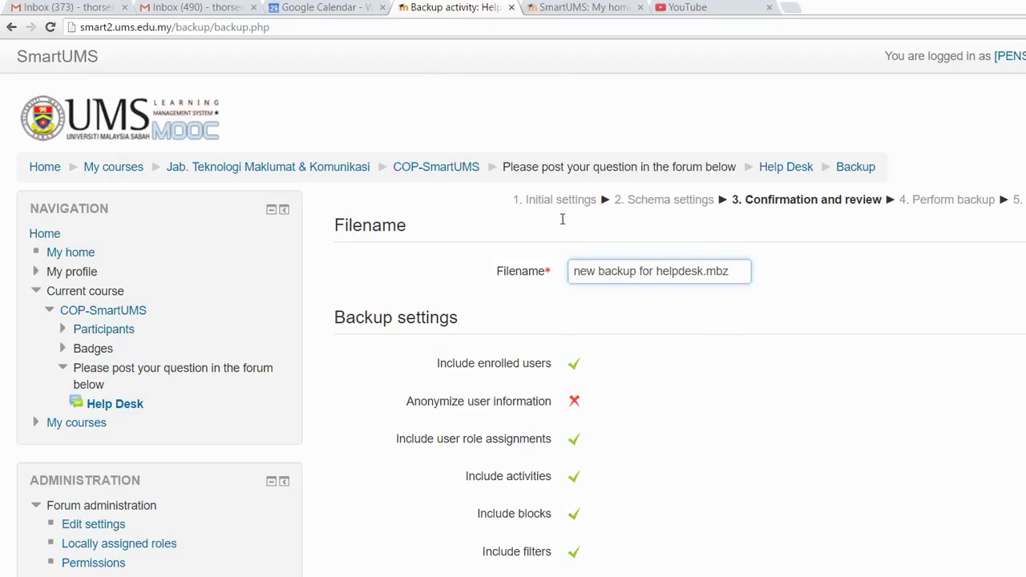
key(shift+Right)
key(shift+Right)
key(shift+Right)
scroll(595, 258, down, 4)
scroll(664, 371, down, 4)
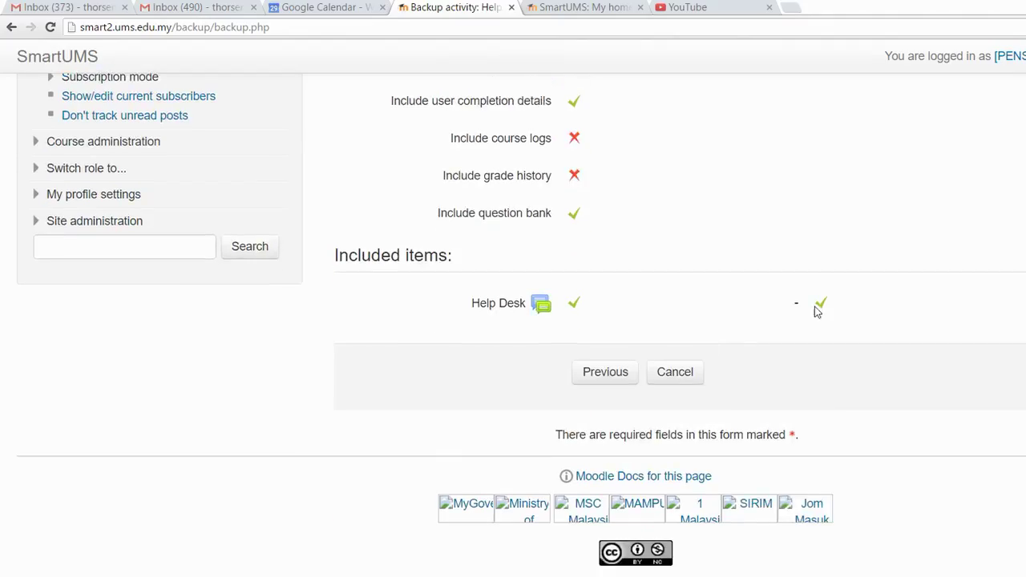
Perform the backup and continue past the success message
click(923, 305)
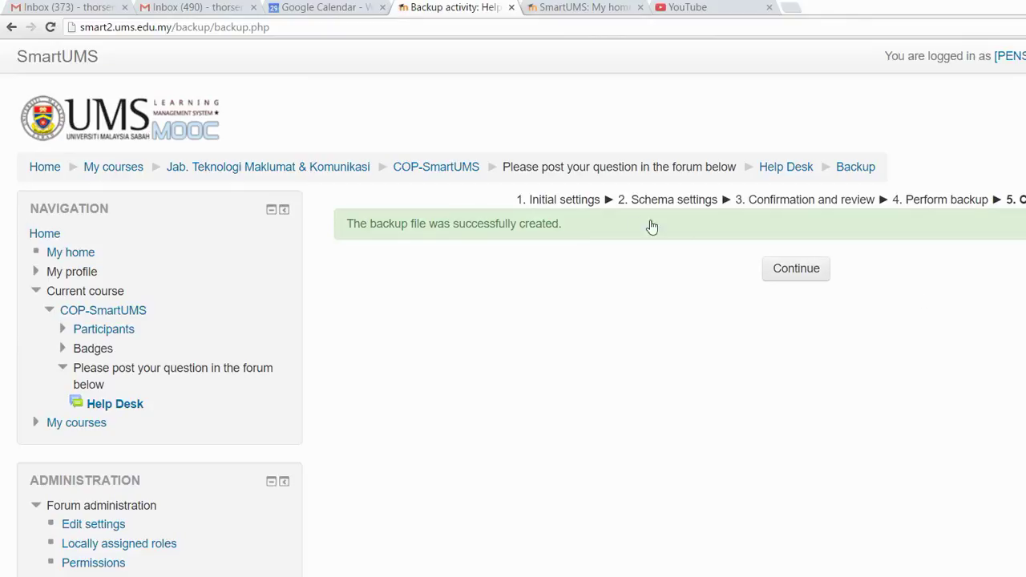
key(Return)
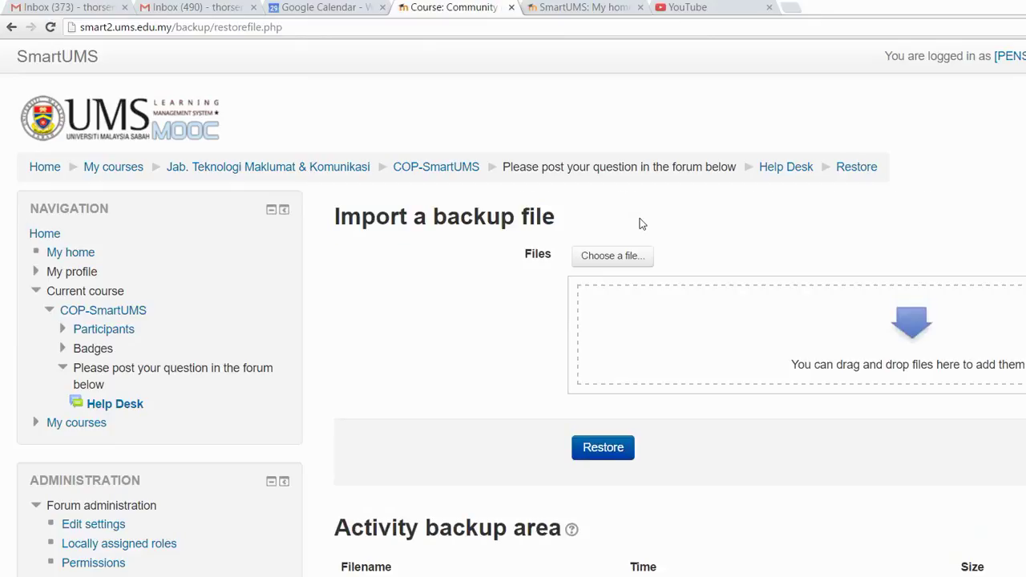
Confirm 'new backup for helpdesk.mbz' is the newest file in the activity backup area
scroll(641, 224, down, 2)
scroll(641, 224, down, 5)
scroll(641, 224, up, 4)
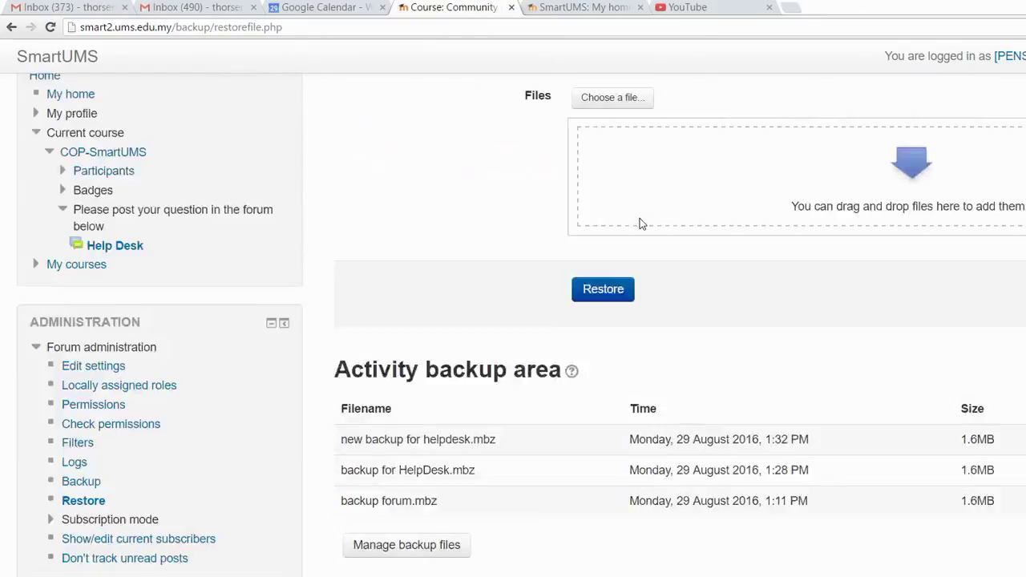
scroll(641, 225, up, 2)
scroll(641, 224, down, 1)
scroll(641, 223, down, 3)
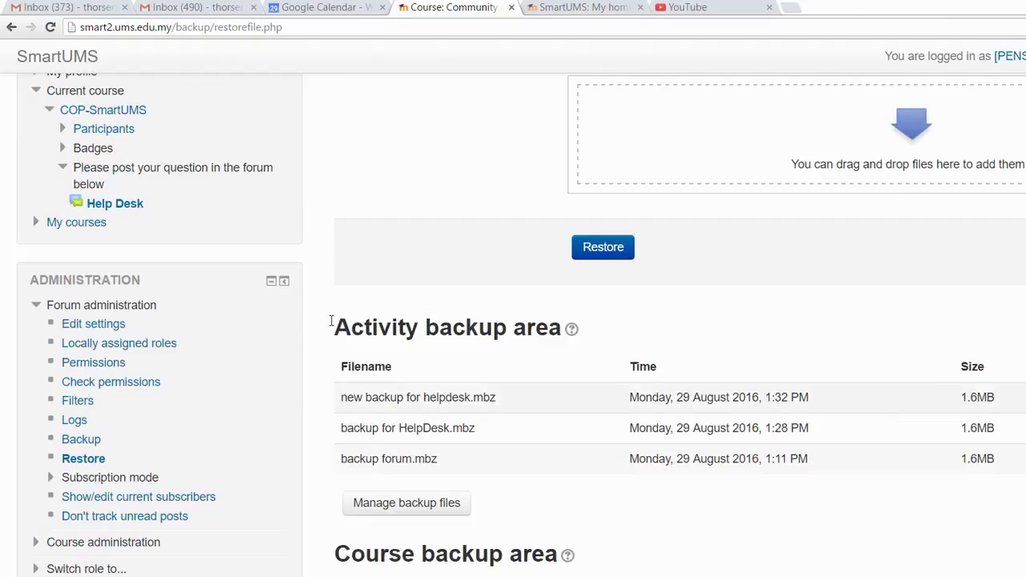
mouse_move(496, 397)
mouse_down()
mouse_move(319, 297)
mouse_move(284, 330)
mouse_up()
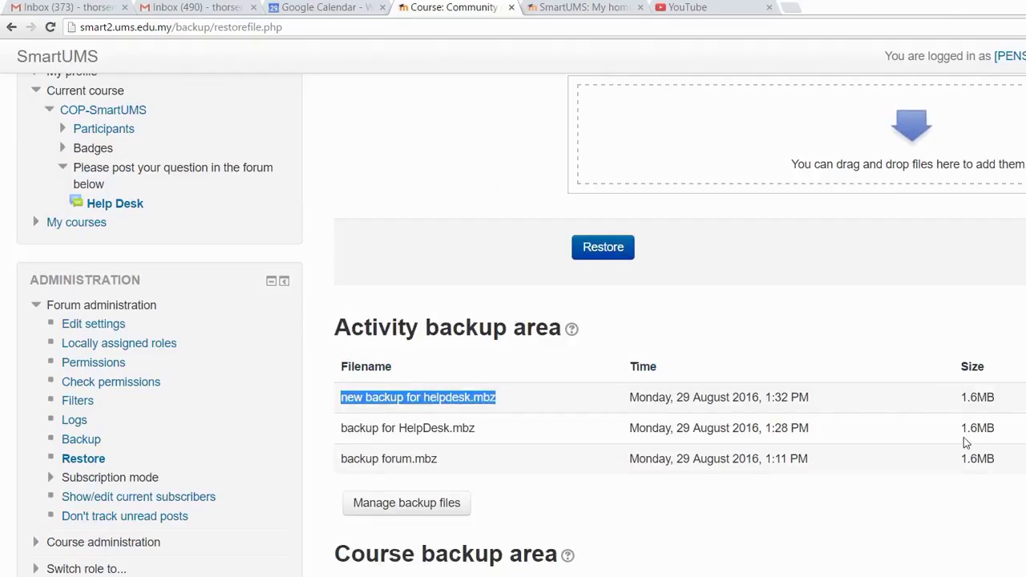
scroll(961, 440, up, 5)
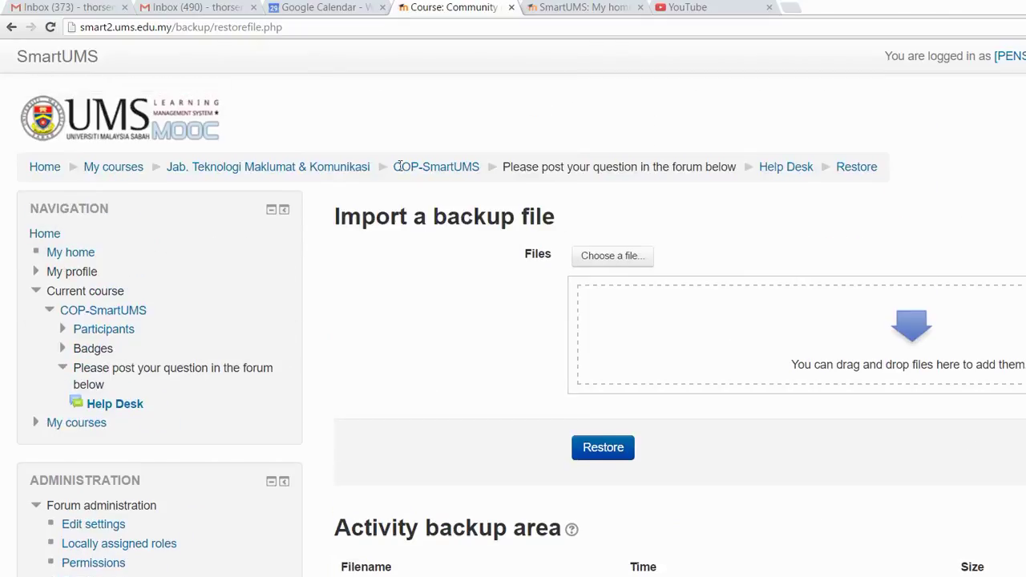
Return to COP-SmartUMS and open Restore under Course administration
click(358, 142)
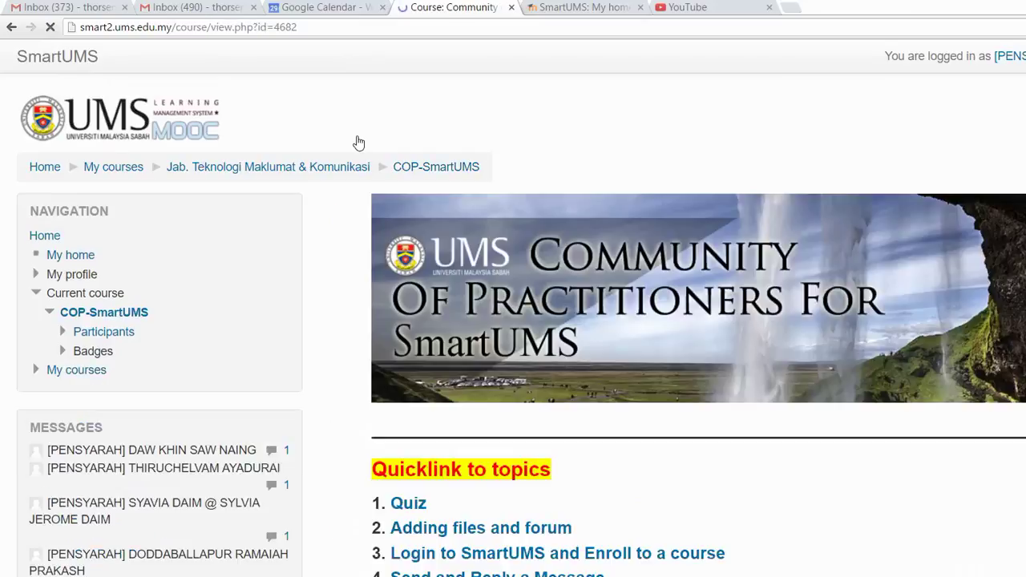
scroll(304, 365, down, 2)
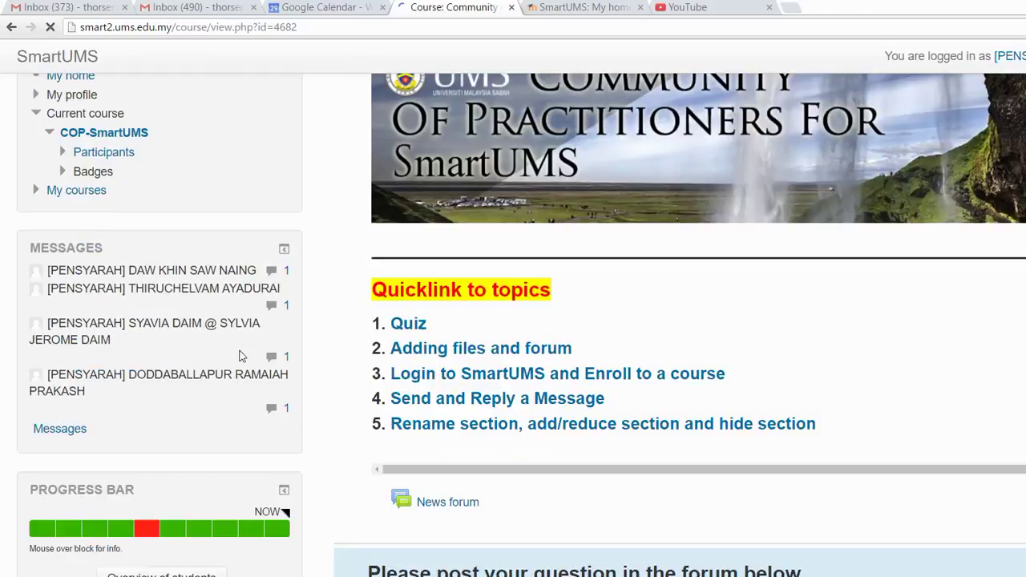
scroll(260, 331, down, 4)
scroll(260, 331, down, 2)
scroll(261, 328, down, 2)
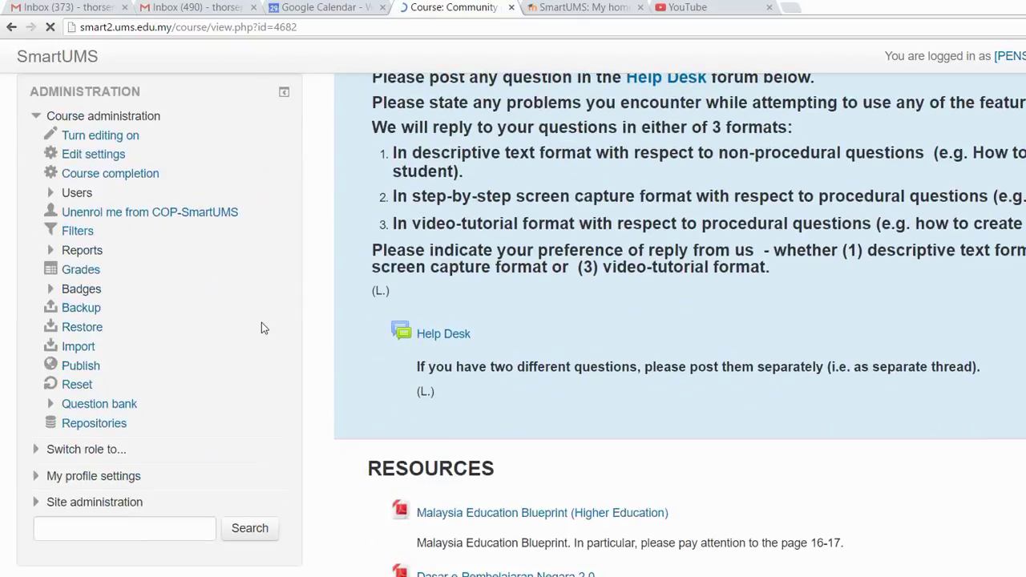
scroll(261, 328, up, 2)
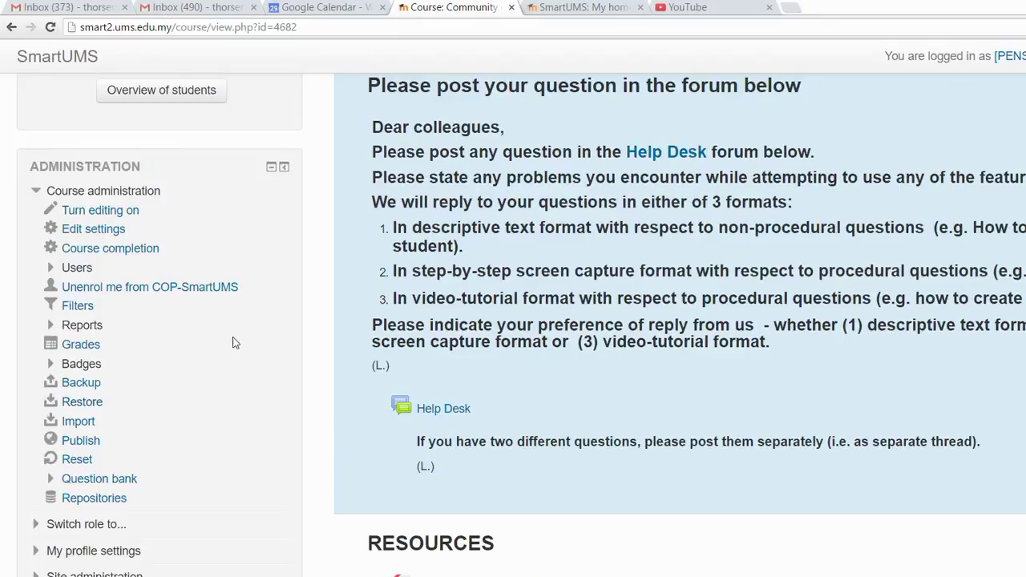
click(61, 327)
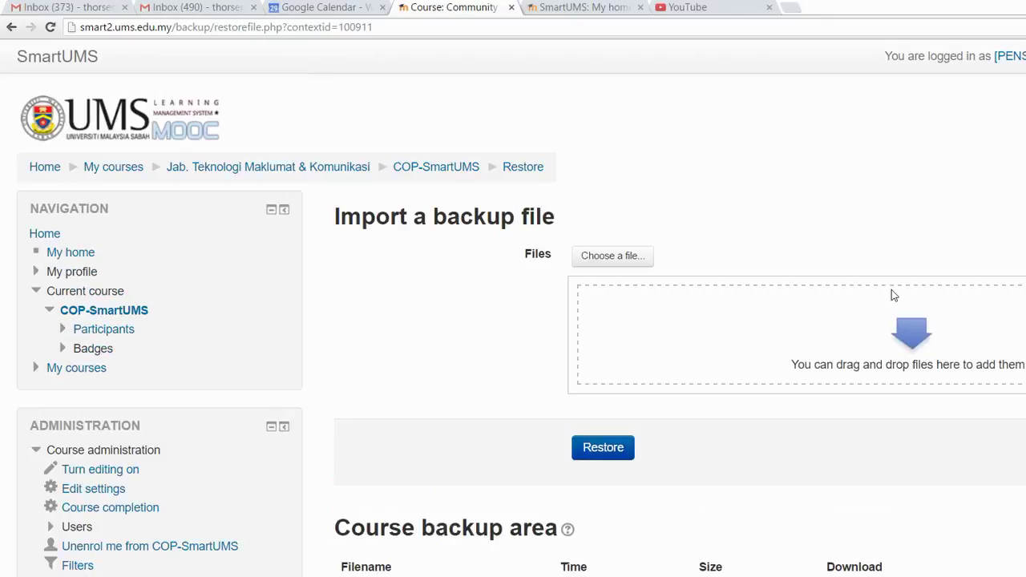
Review the course and user private backup lists, then switch to the Downloads file browser
scroll(892, 293, down, 2)
scroll(893, 294, down, 2)
scroll(893, 295, down, 4)
scroll(893, 293, down, 3)
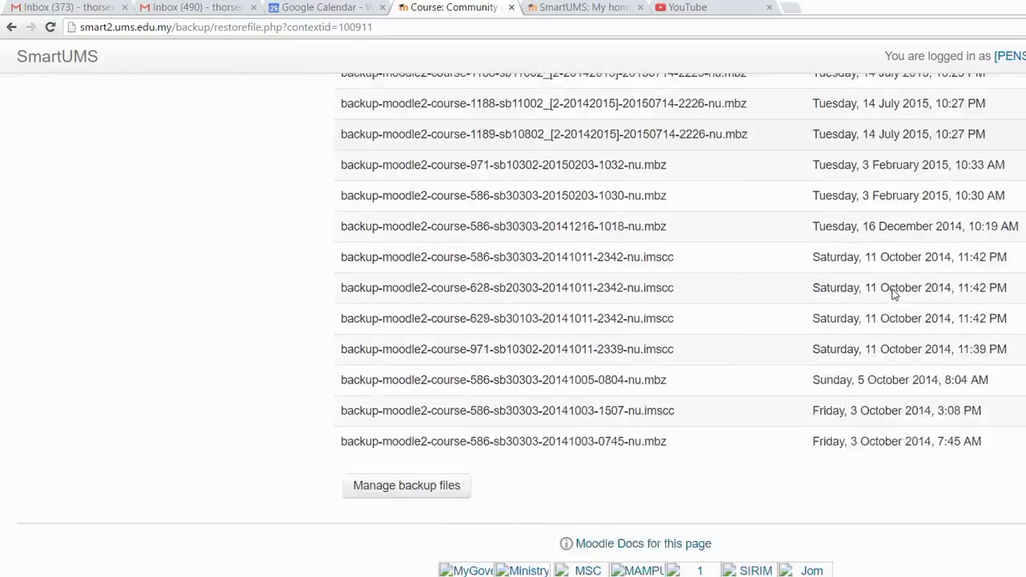
scroll(893, 293, down, 1)
scroll(894, 295, up, 9)
scroll(894, 295, up, 3)
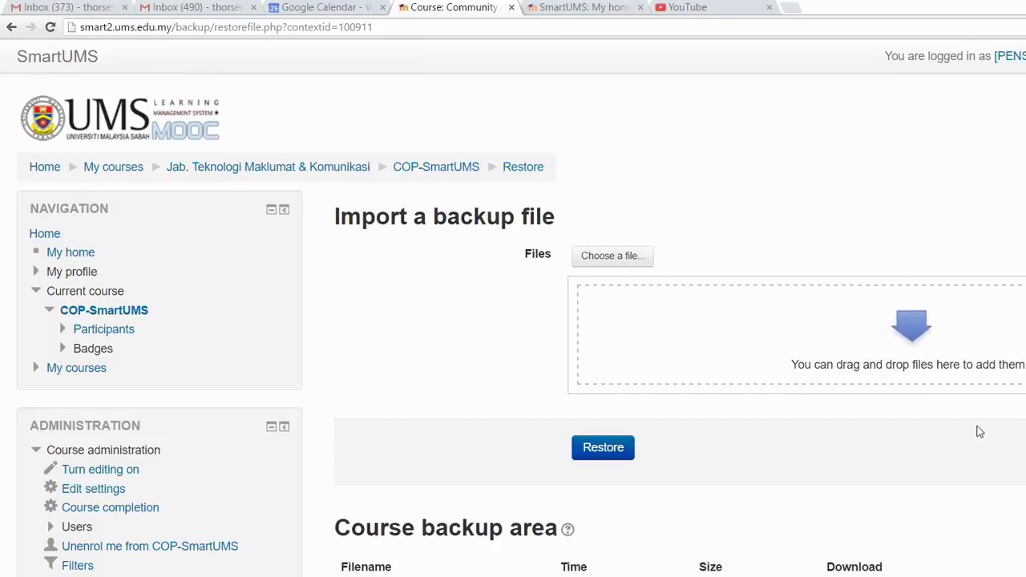
scroll(970, 425, down, 5)
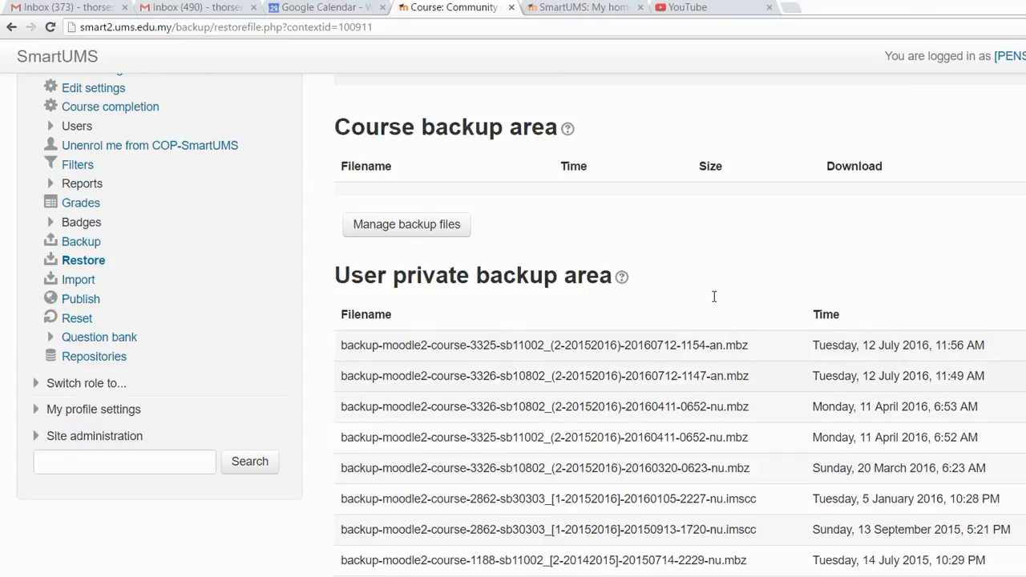
scroll(681, 305, up, 5)
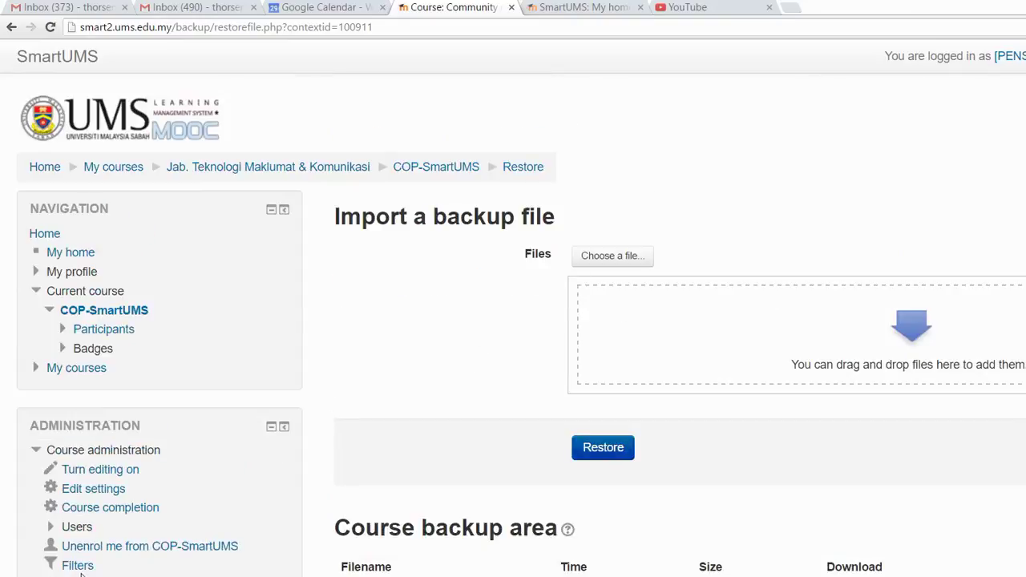
key(alt+Tab)
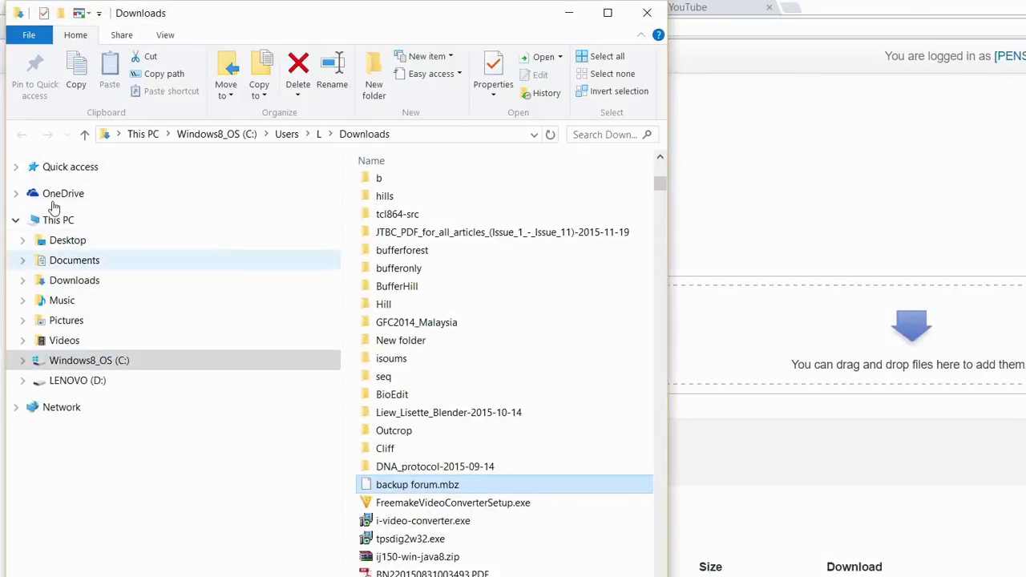
Drag 'backup for HelpDesk.mbz' from the Desktop into the Import a backup file box
click(53, 240)
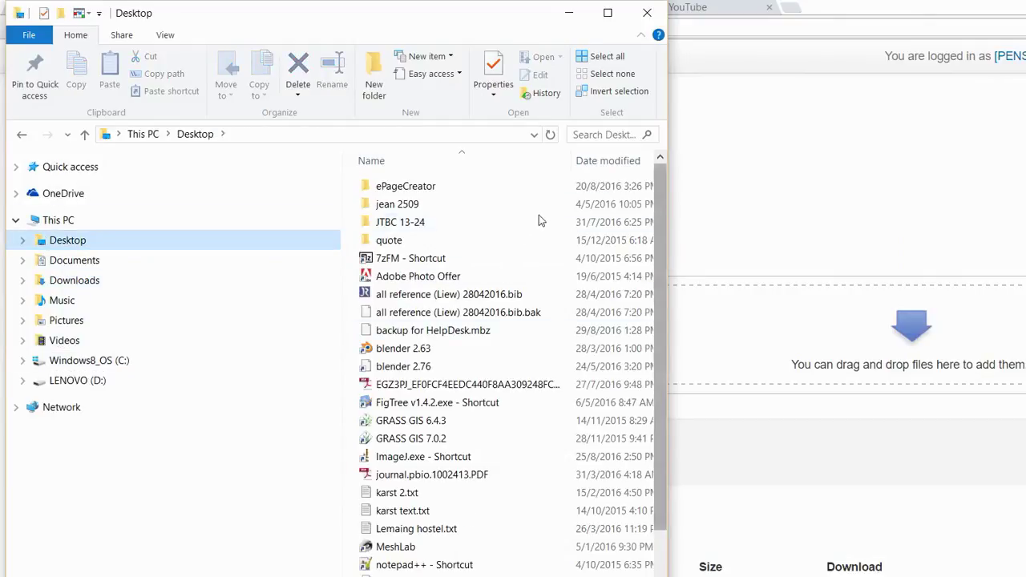
scroll(530, 224, down, 1)
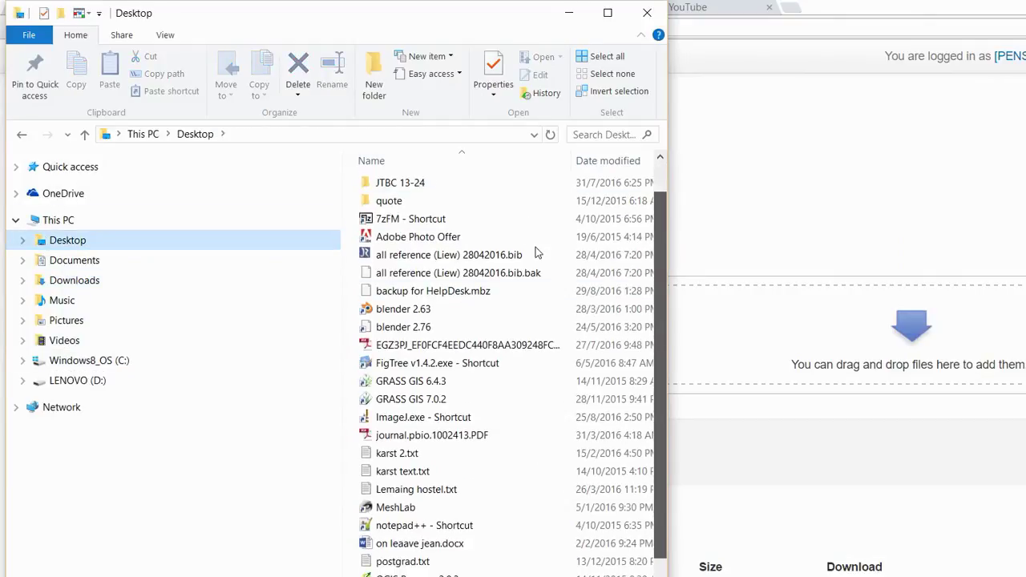
click(448, 291)
drag(433, 291, 666, 274)
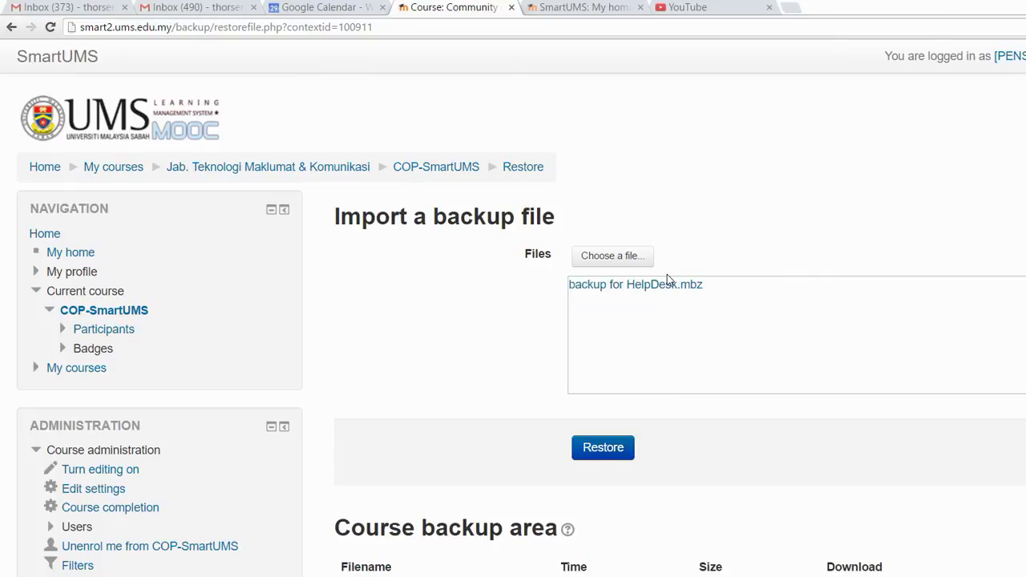
Restore the uploaded 'backup for HelpDesk.mbz' file
key(Return)
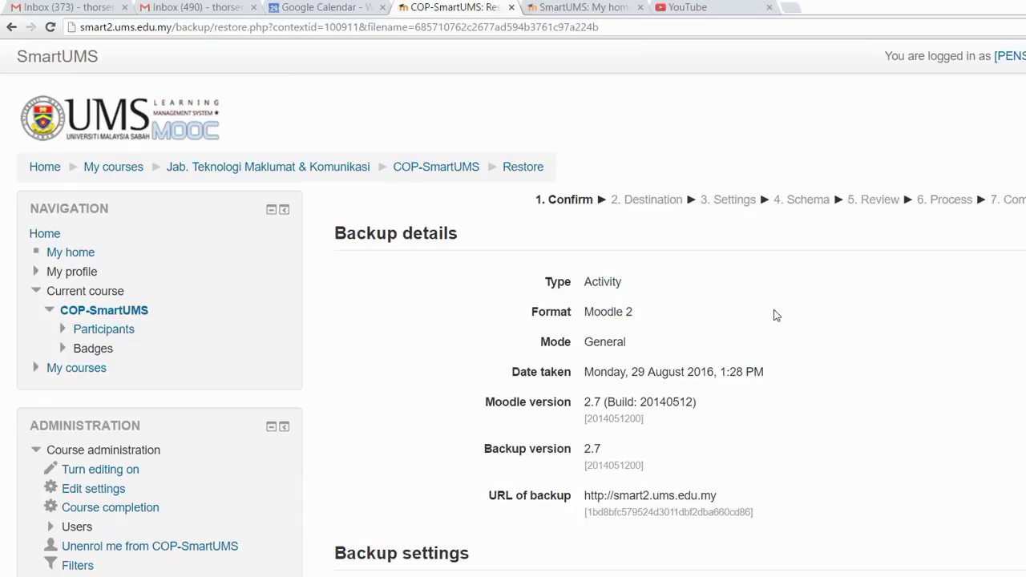
Review the Help Desk backup details on the Confirm page and proceed to Destination
scroll(775, 315, down, 4)
scroll(774, 315, up, 1)
scroll(774, 315, up, 3)
scroll(777, 360, down, 3)
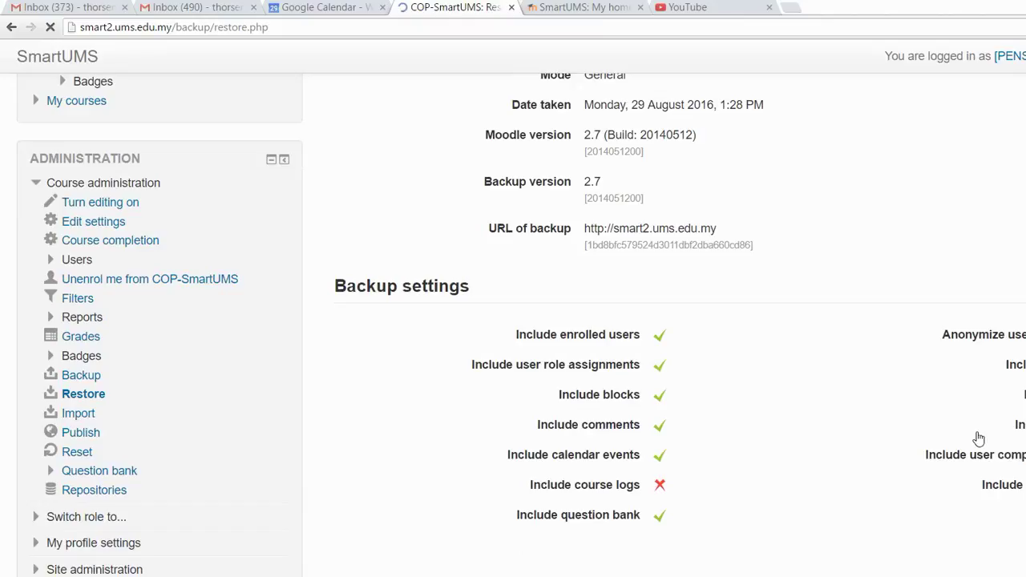
scroll(904, 421, down, 5)
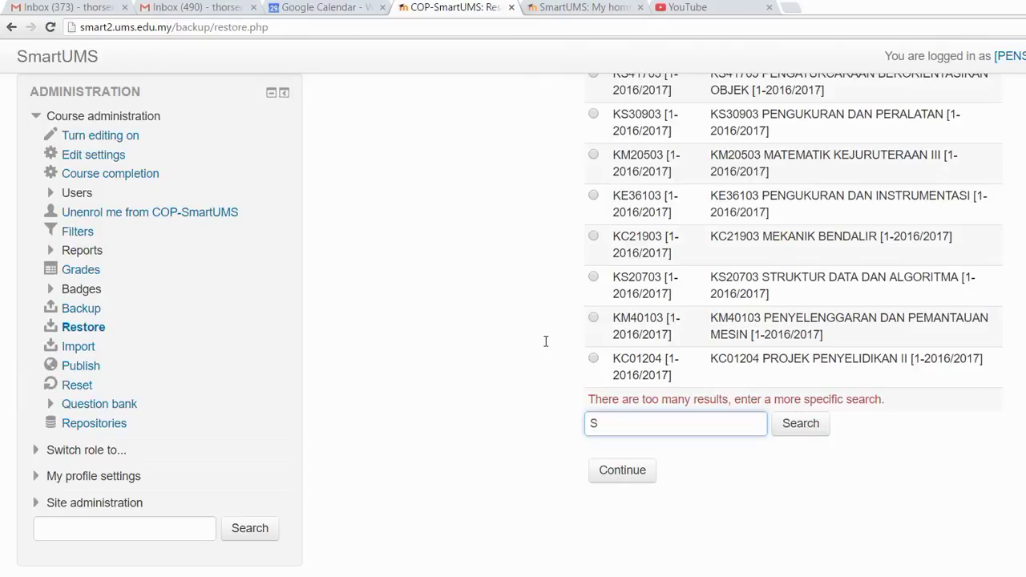
scroll(458, 312, up, 5)
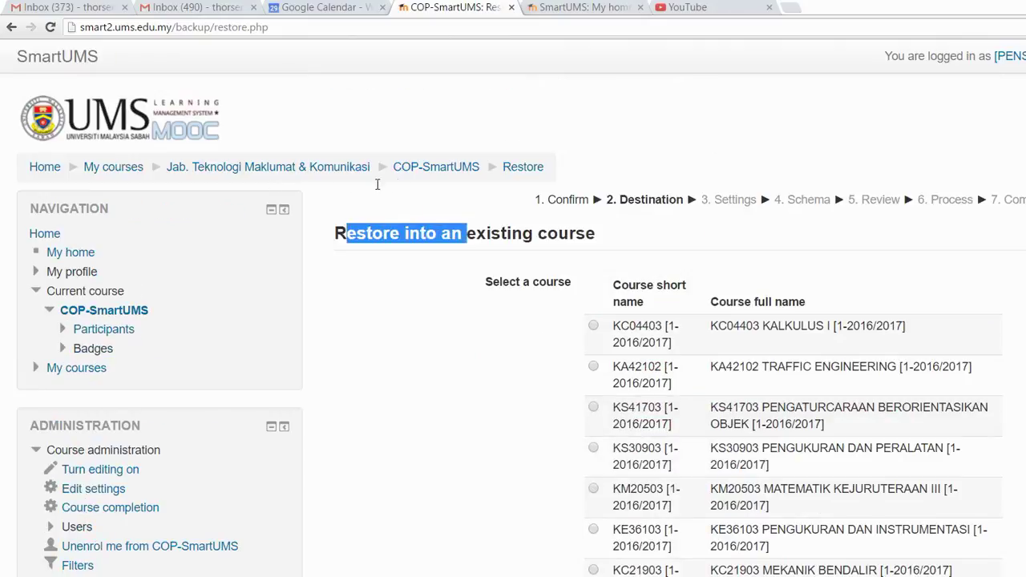
Search for the SB30303 course and pick SB30303 [OER-2015/2016] as the restore destination
drag(276, 186, 448, 189)
scroll(496, 376, down, 6)
key(Tab)
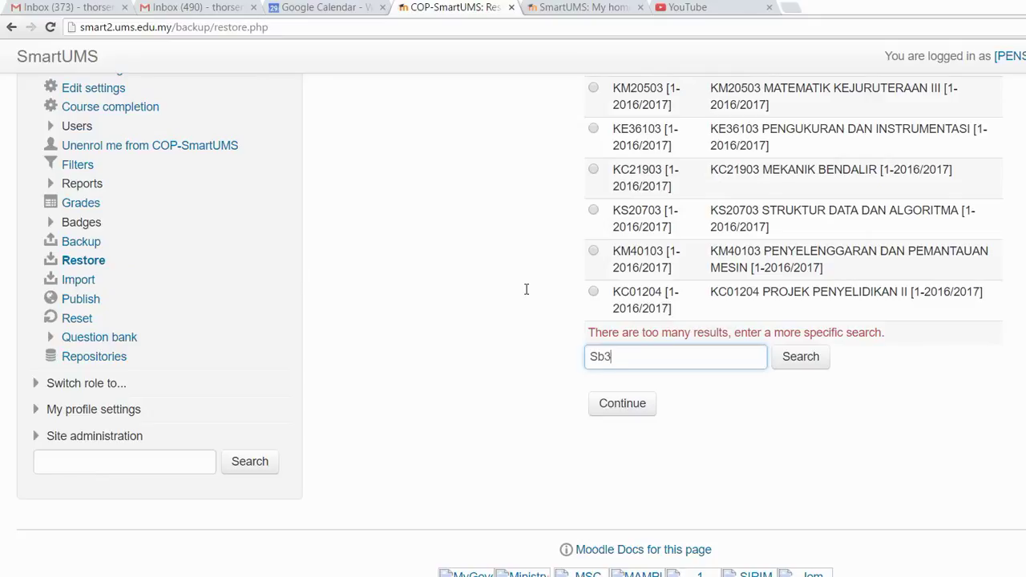
text(0303)
key(Return)
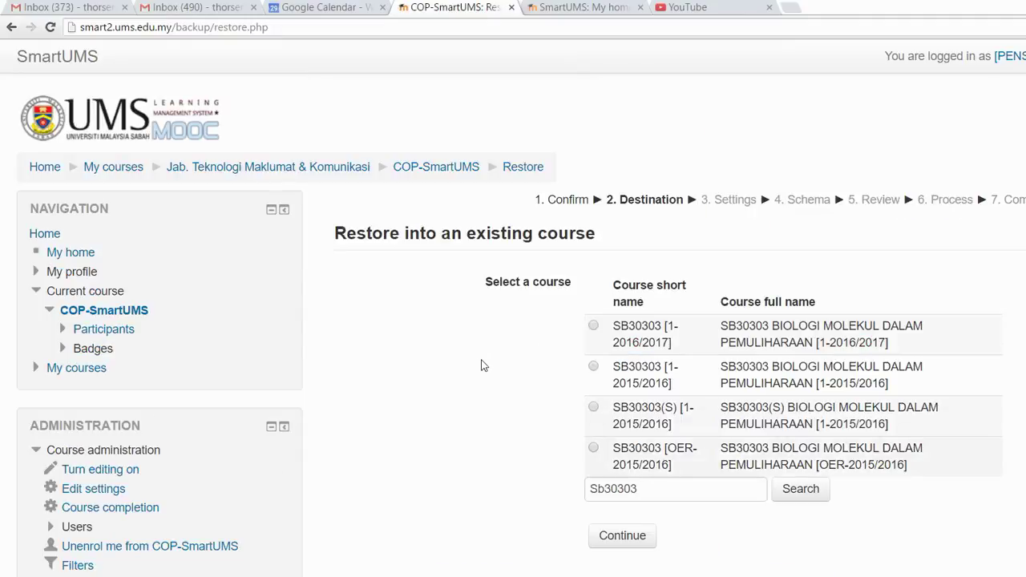
key(Up)
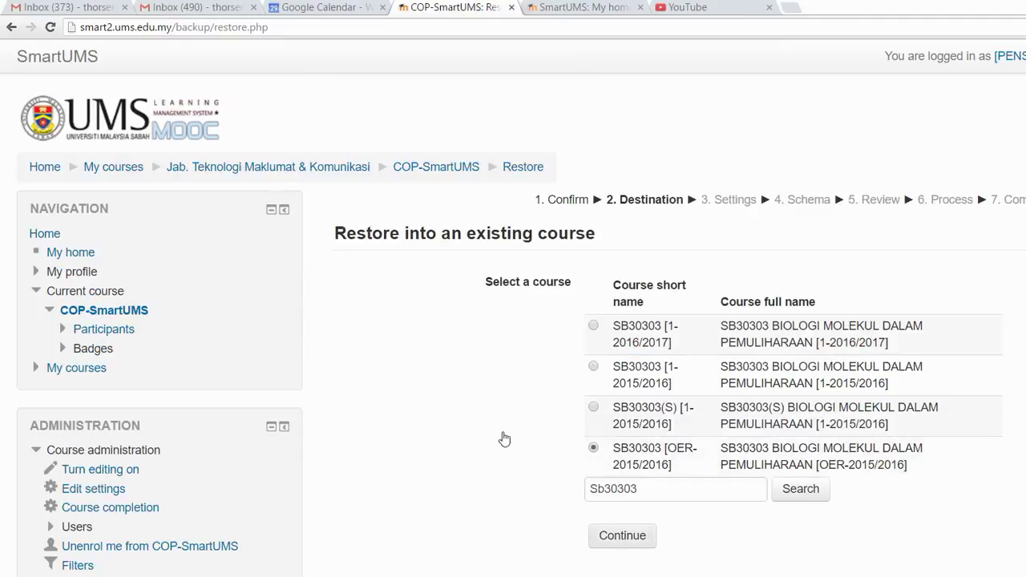
key(shift+Down)
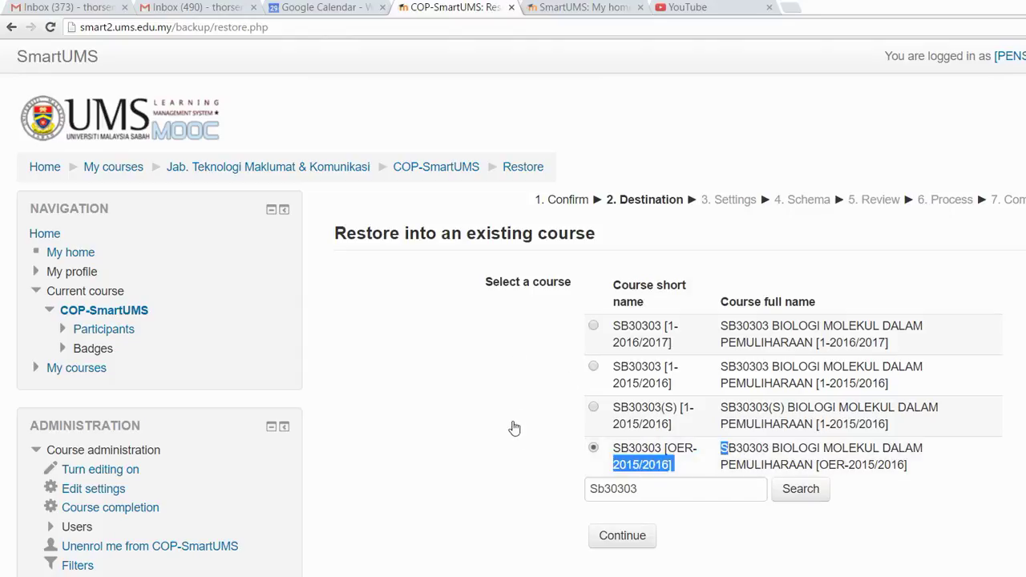
click(510, 435)
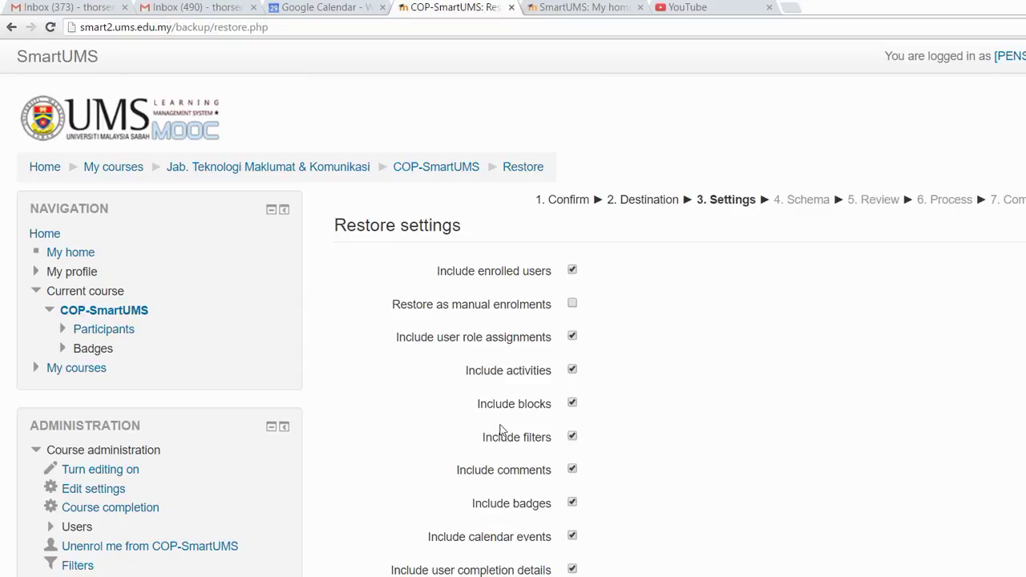
Accept the default settings and schema with the Help Desk forum, then perform the restore
scroll(500, 430, down, 5)
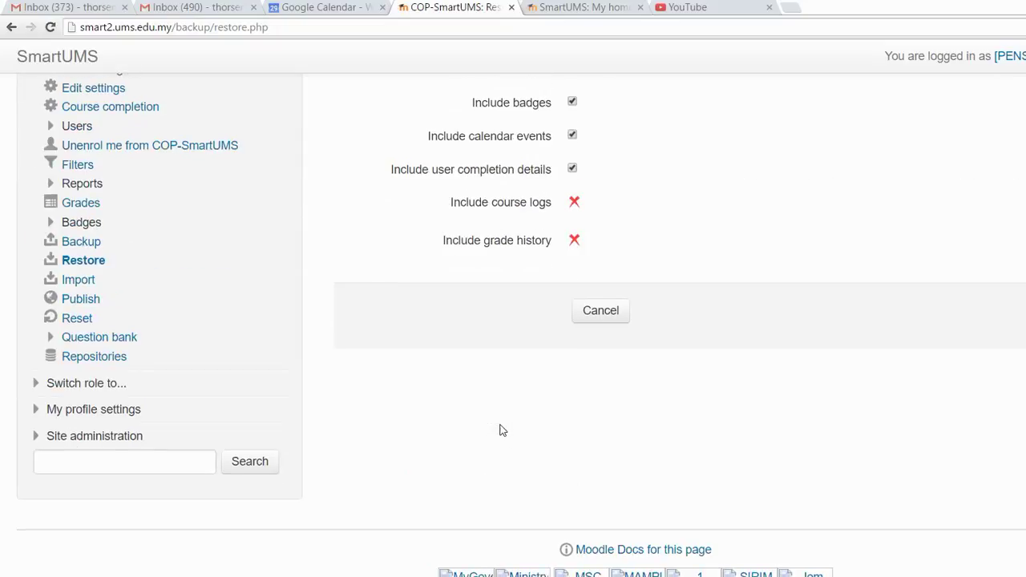
click(934, 245)
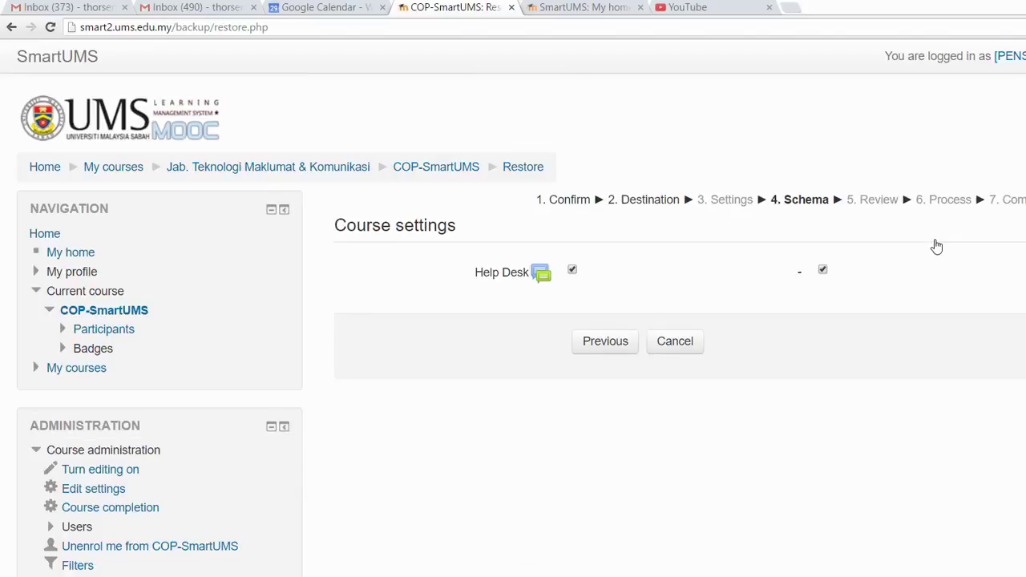
click(944, 277)
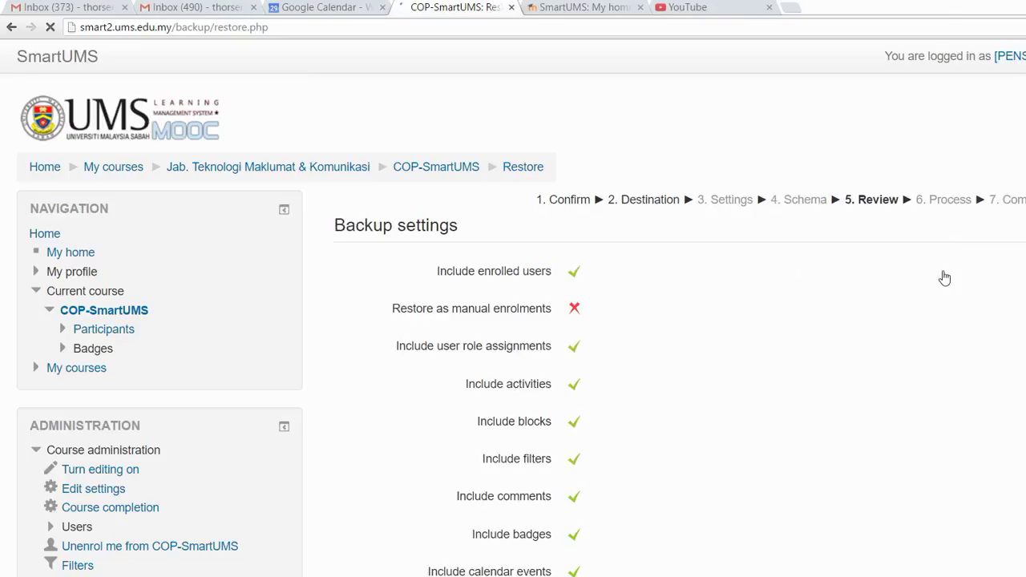
scroll(790, 242, down, 5)
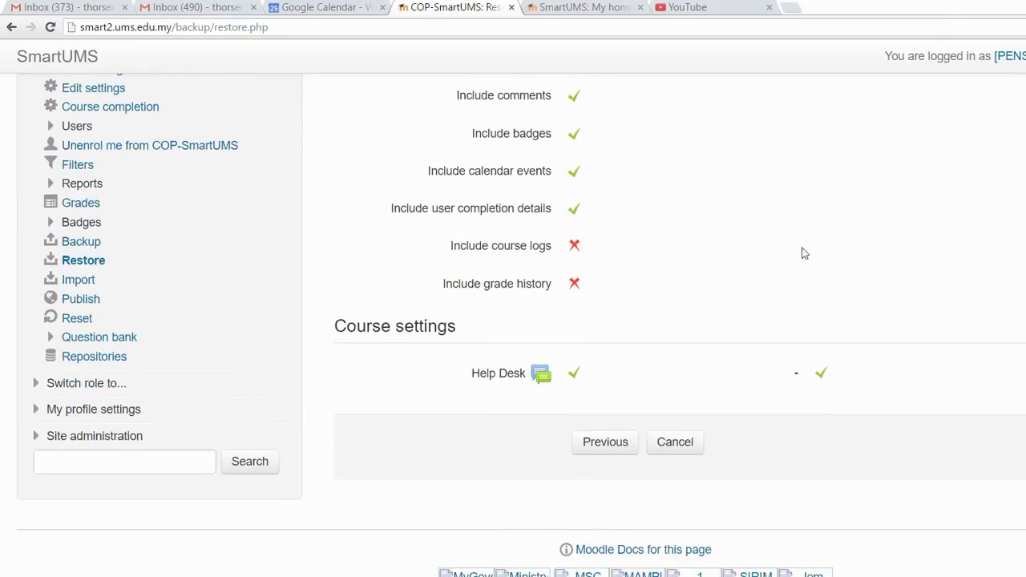
click(919, 369)
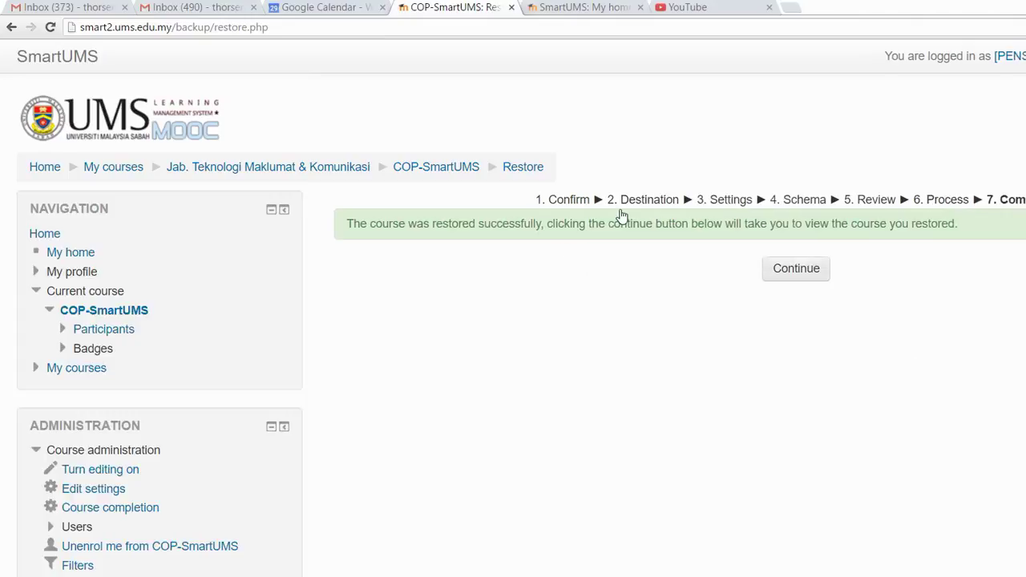
Continue to the SB30303 [OER-2015/2016] course page and highlight the course name
key(Tab)
key(Return)
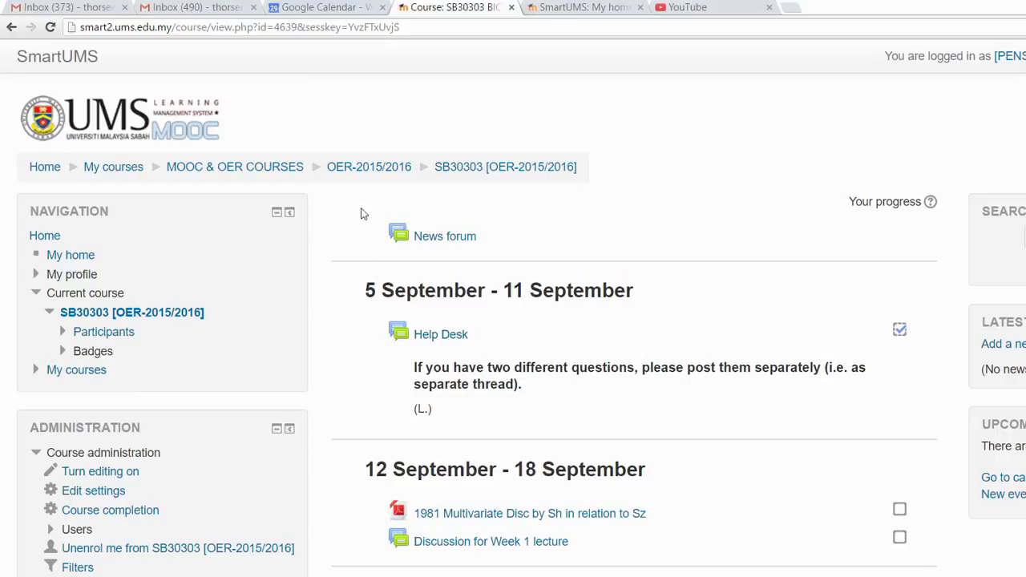
drag(577, 166, 552, 167)
drag(439, 142, 434, 166)
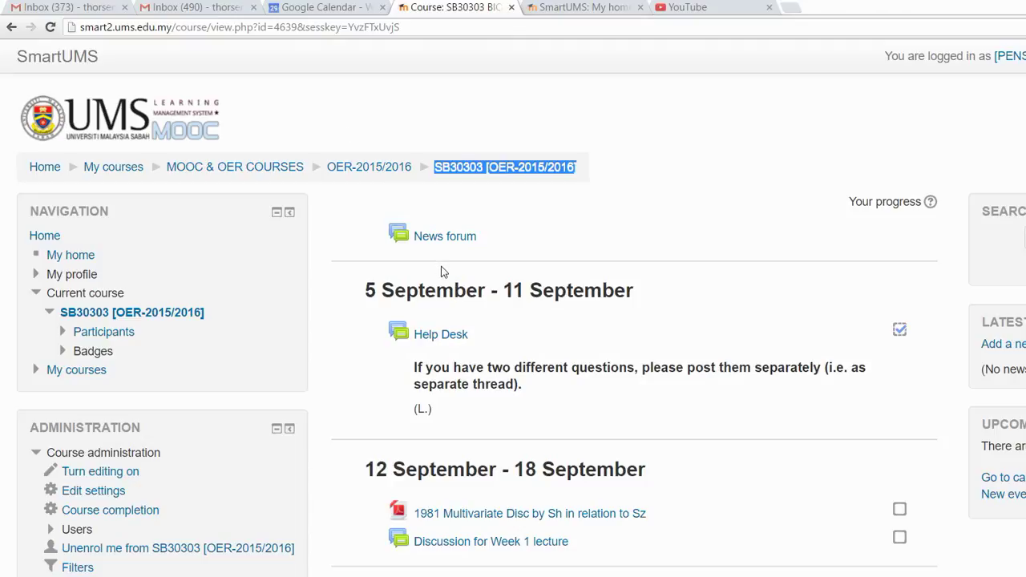